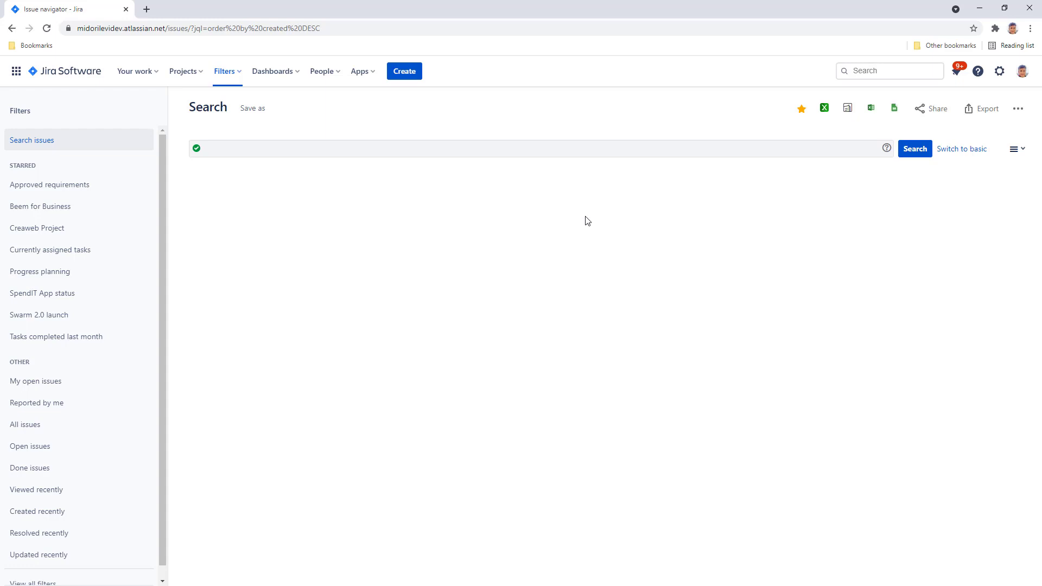
- Export the Beem for Business filter's issues using the Excel (Current fields) template and open the downloaded Beem for Business spreadsheet in Excel
left_click(54, 208)
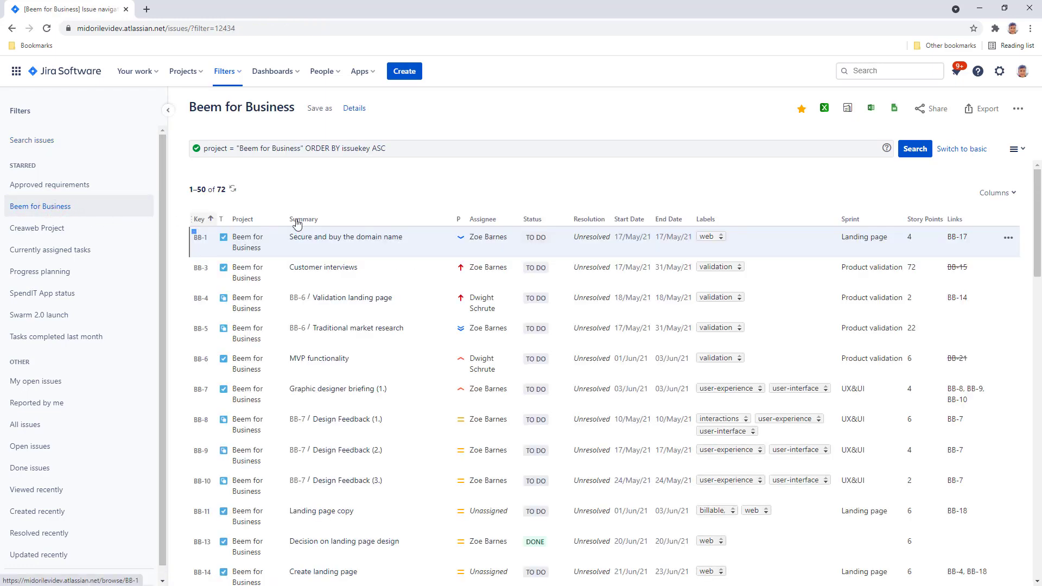
left_click(826, 114)
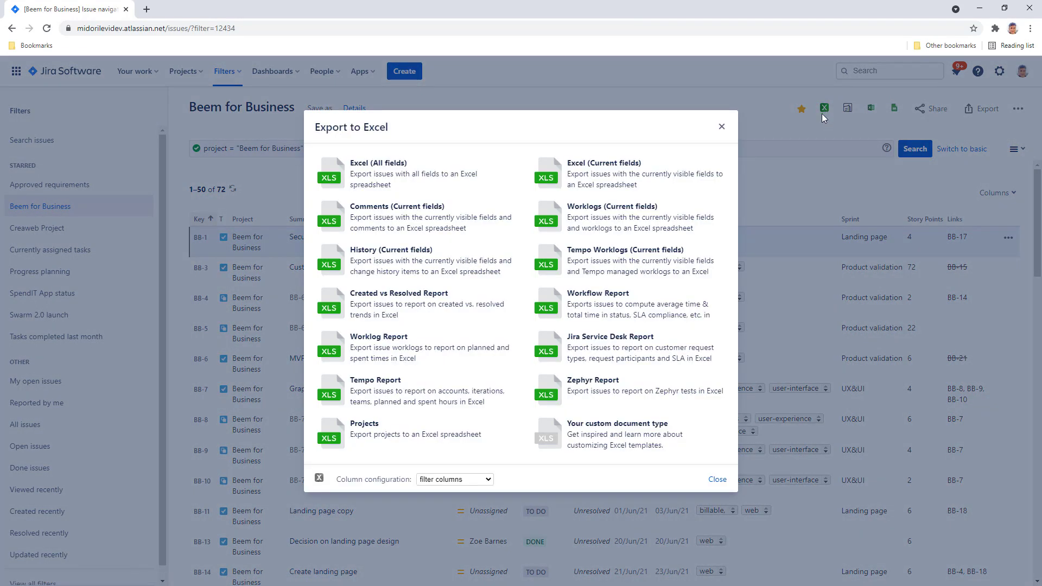
left_click(631, 175)
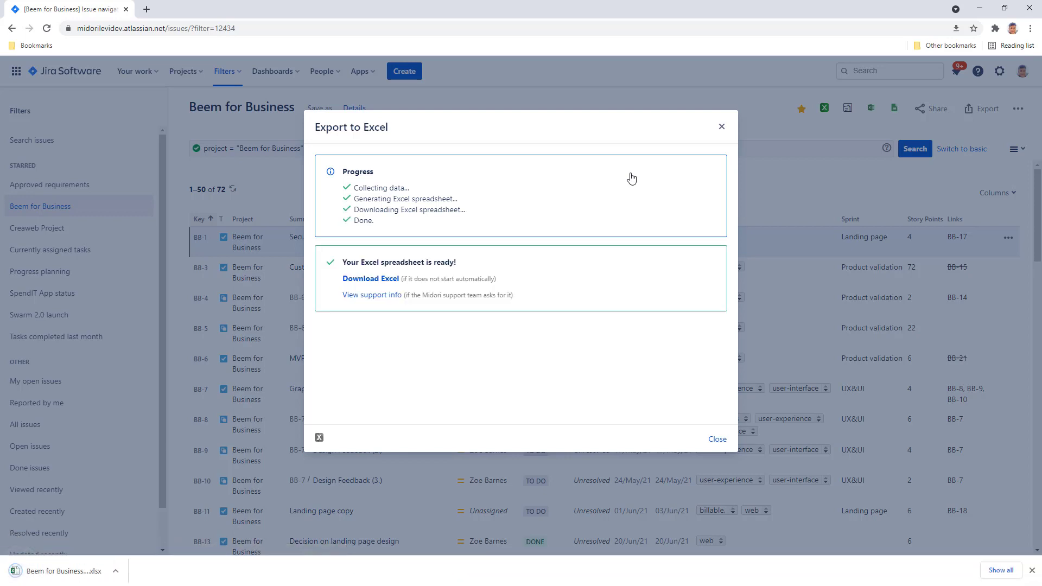
left_click(52, 577)
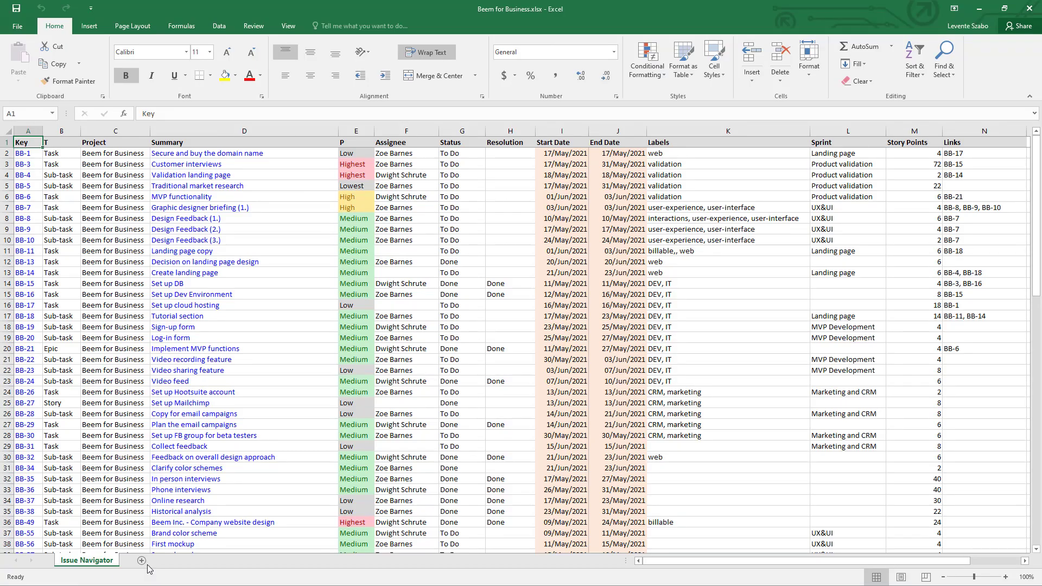
- Inspect the formulas in the totals row under the Key and Story Points columns without changing them
left_click_drag(1038, 186, 1030, 386)
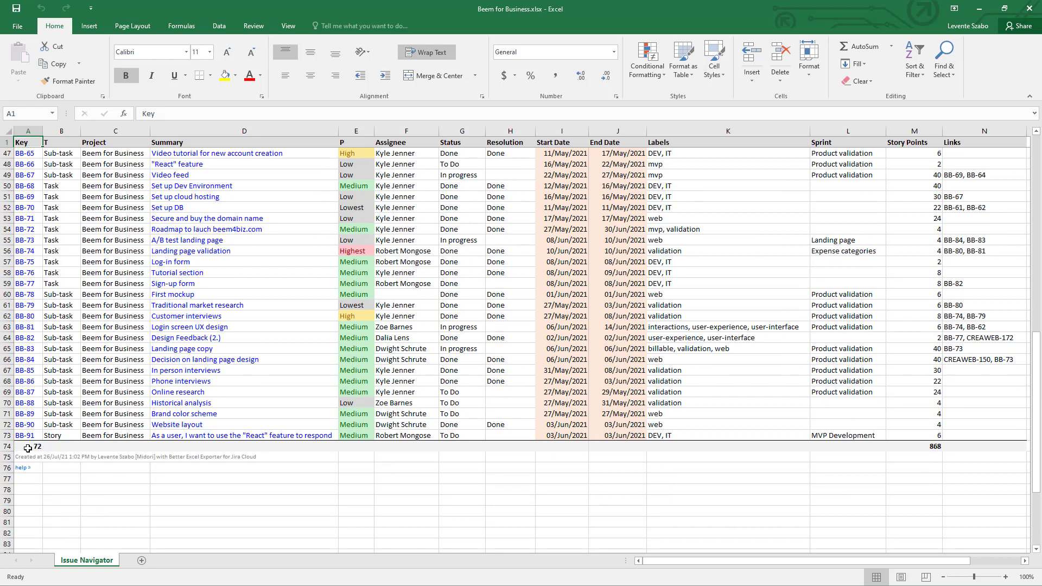
double_click(28, 449)
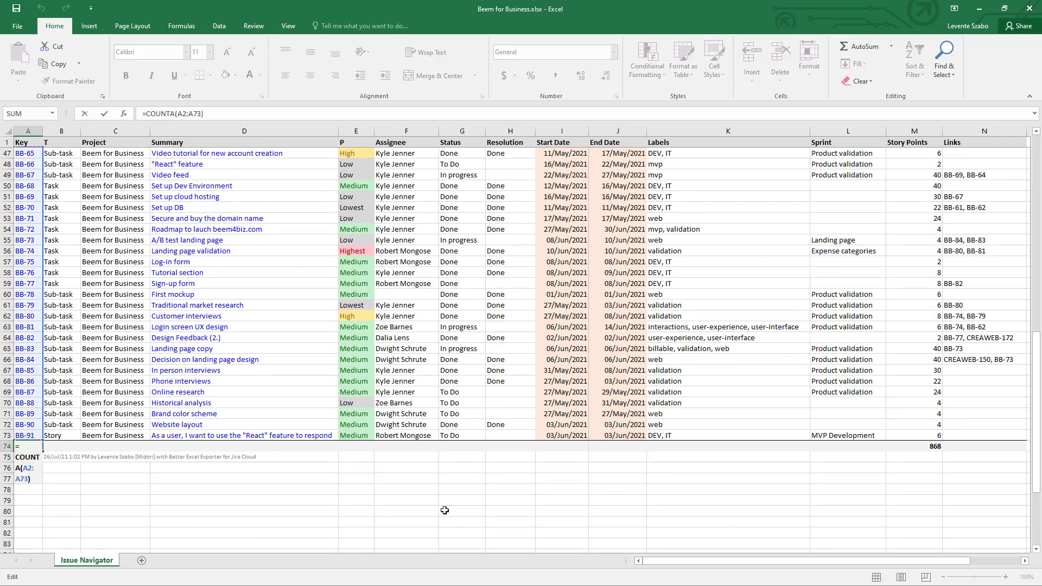
key("Return")
left_click(924, 448)
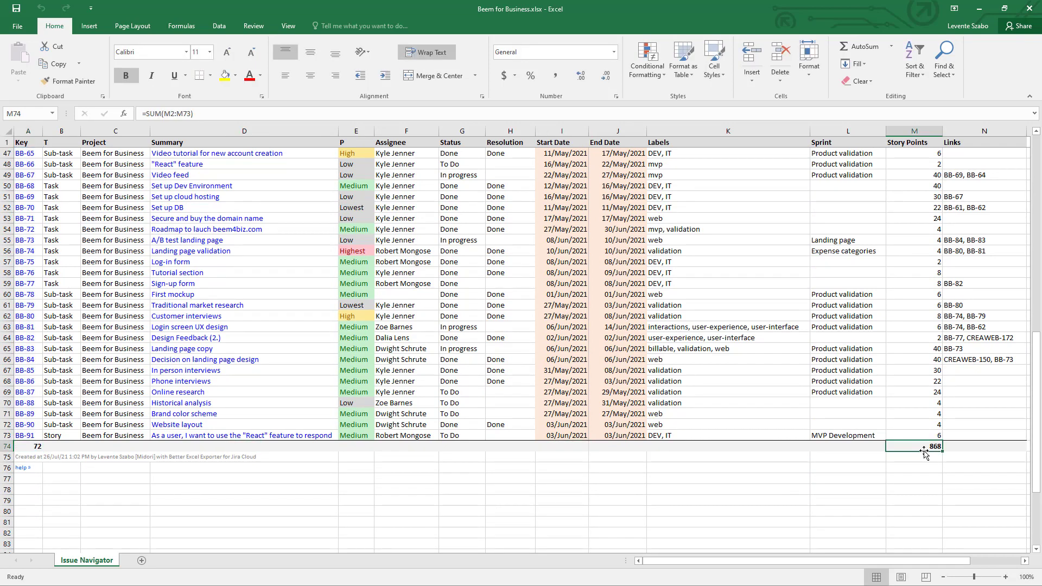
double_click(924, 450)
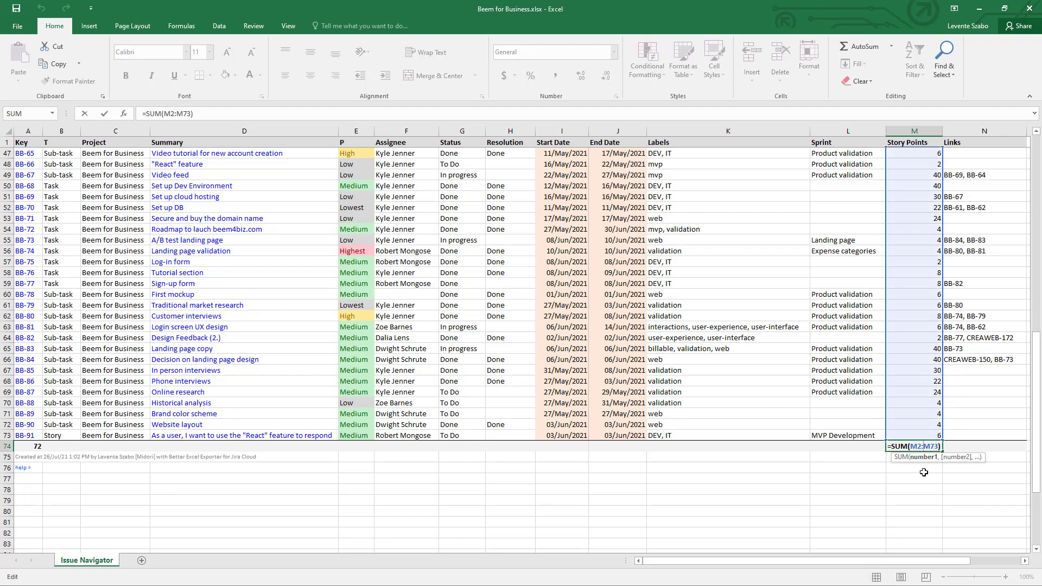
key("Escape")
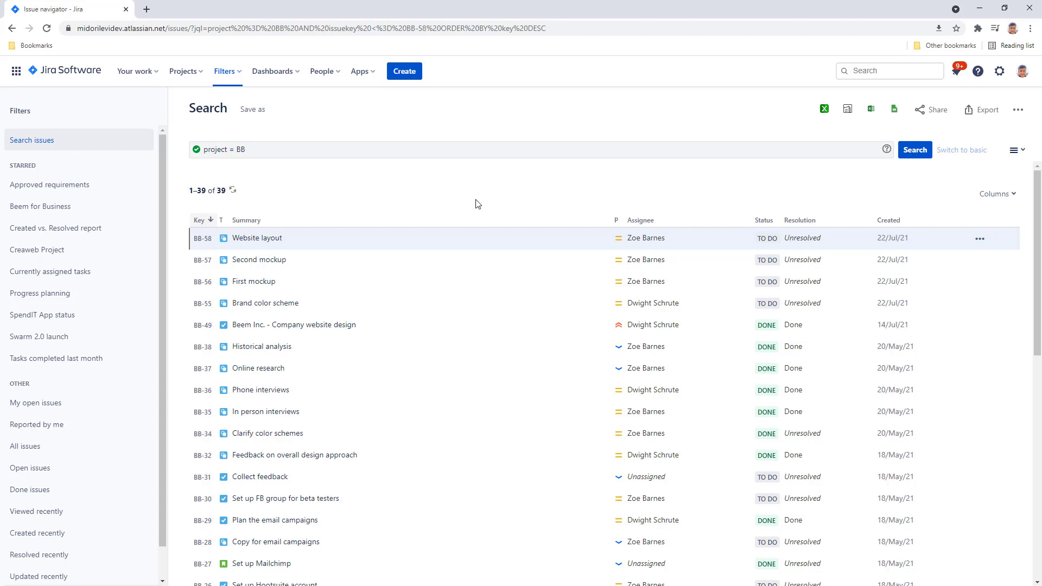
- Export the project = BB search results from Jira using the Comments (Current fields) template and open the downloaded spreadsheet in Excel
left_click(824, 110)
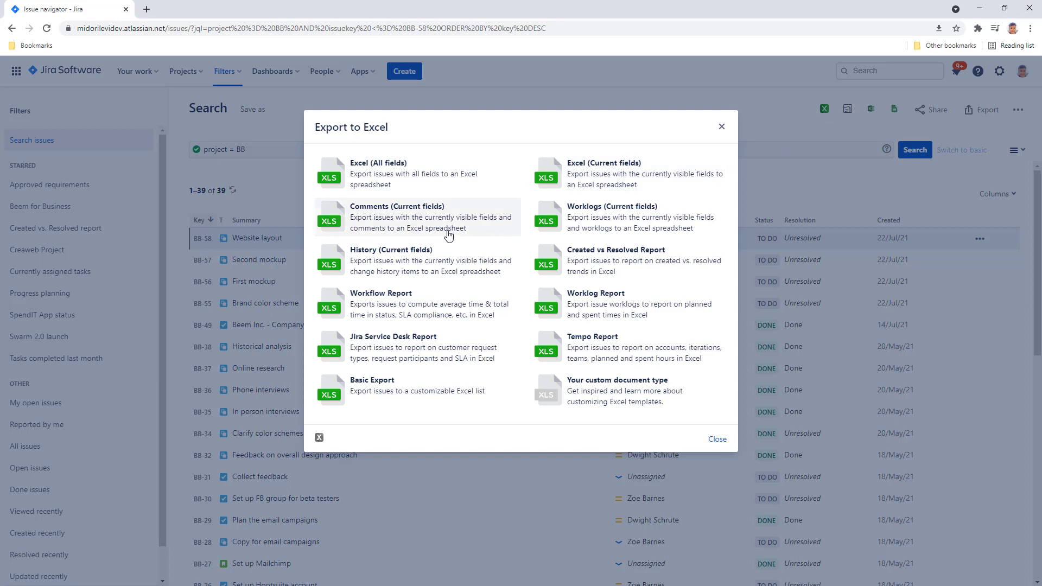
left_click(422, 216)
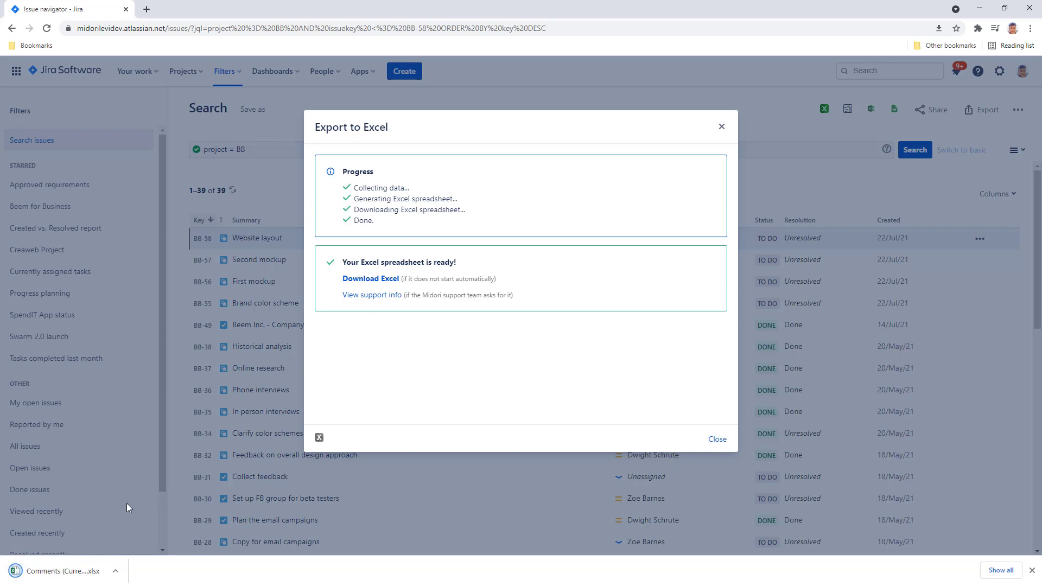
left_click(40, 573)
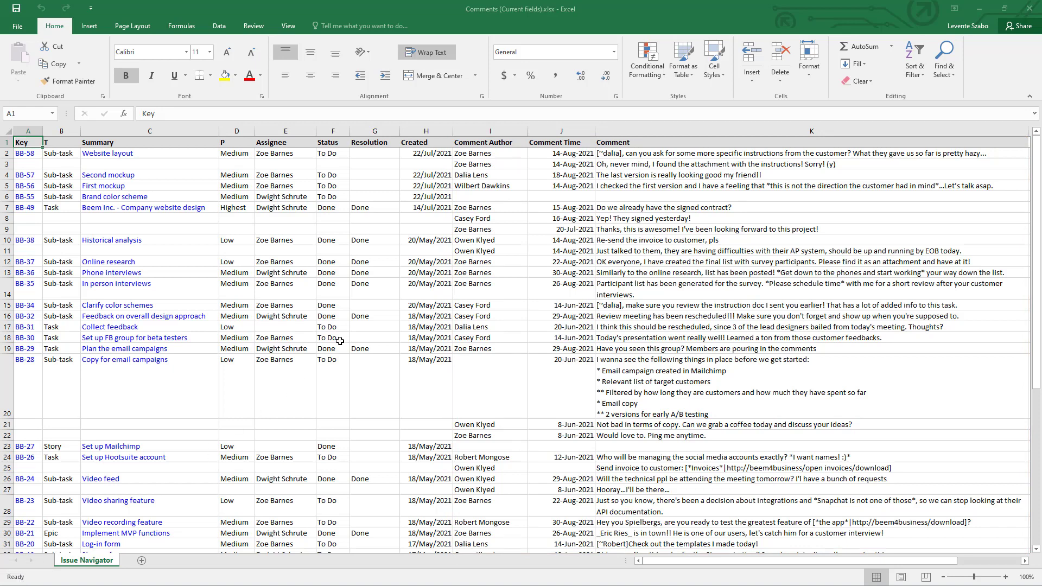
- Examine the Created column and the Comment Author, Comment Time and Comment columns of the exported sheet
left_click(434, 144)
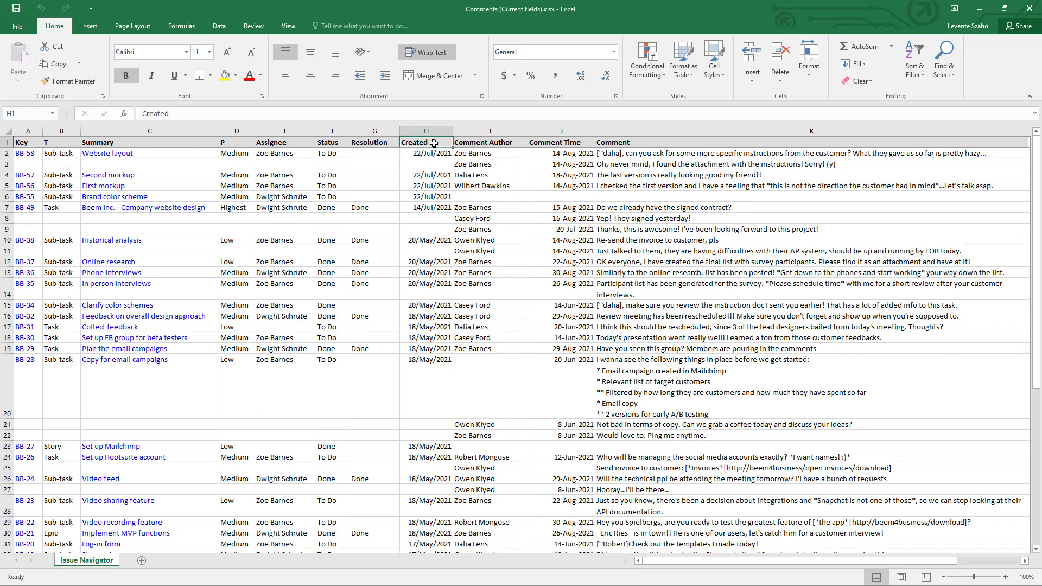
left_click_drag(496, 142, 603, 145)
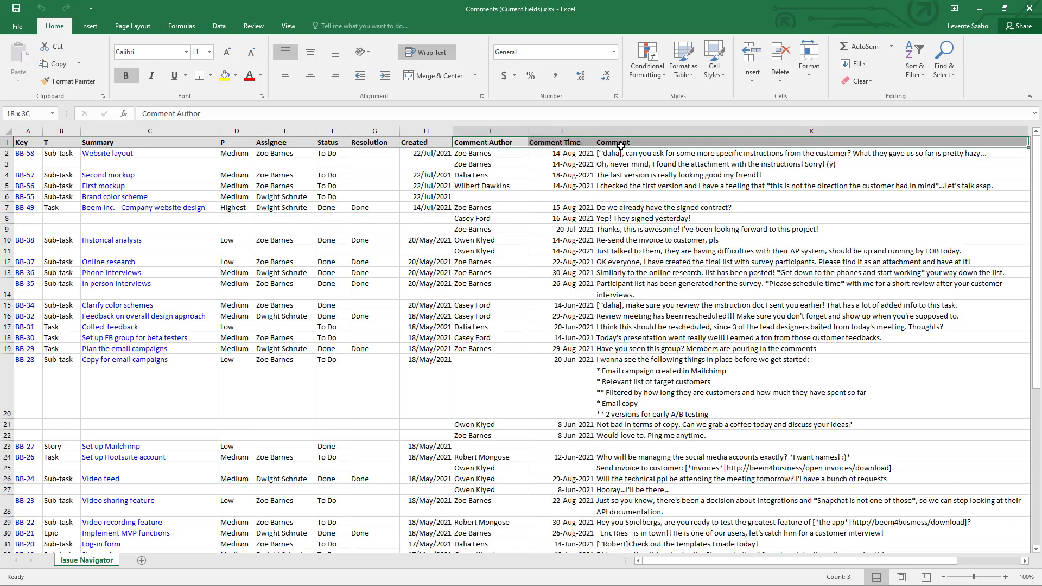
left_click(631, 144)
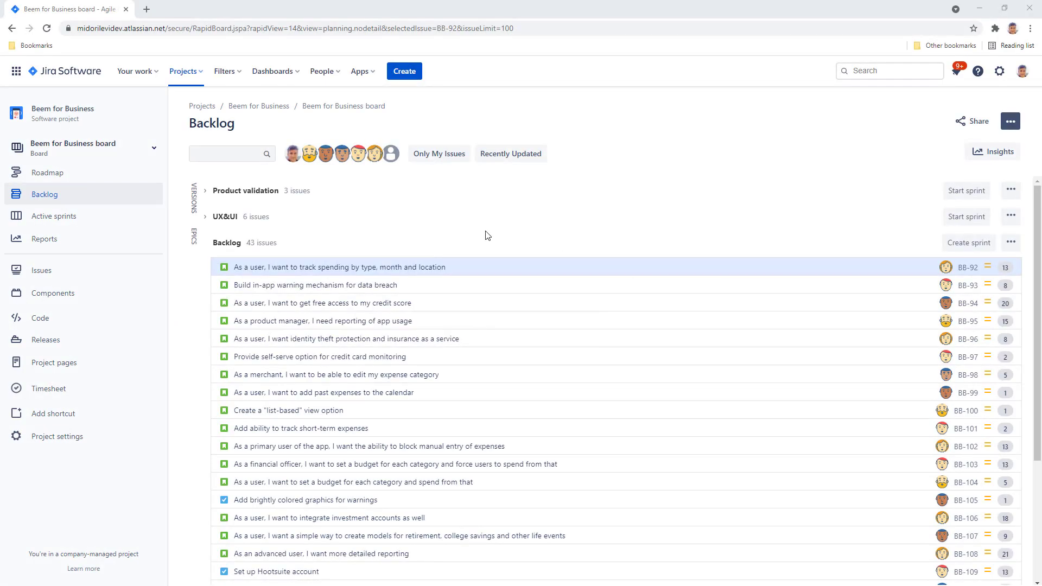
- Look through the Product validation and UX&UI sprints in the Jira backlog, and check the Product validation sprint's Excel export option
left_click(204, 192)
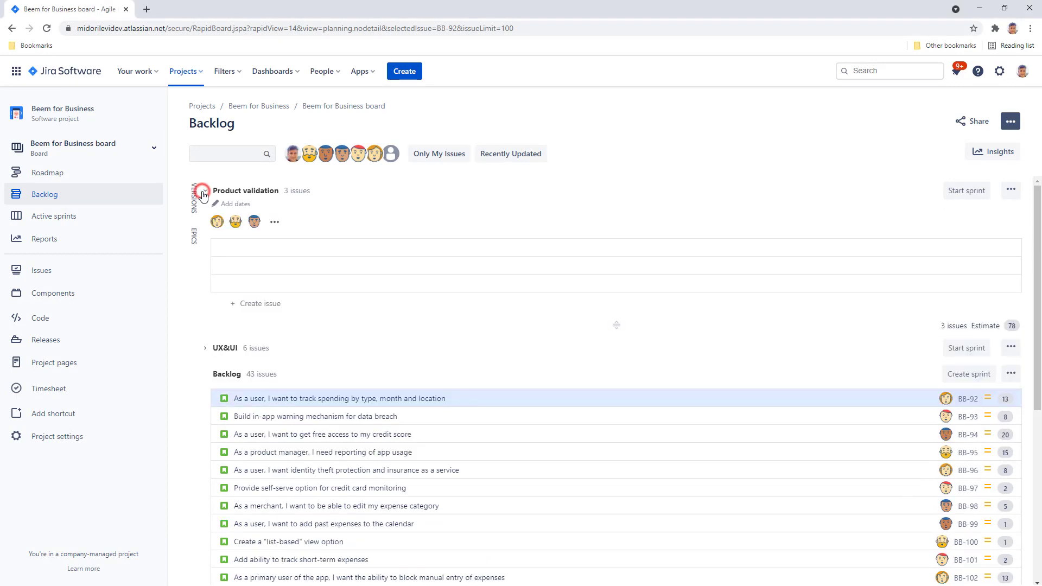
left_click(204, 192)
left_click(205, 217)
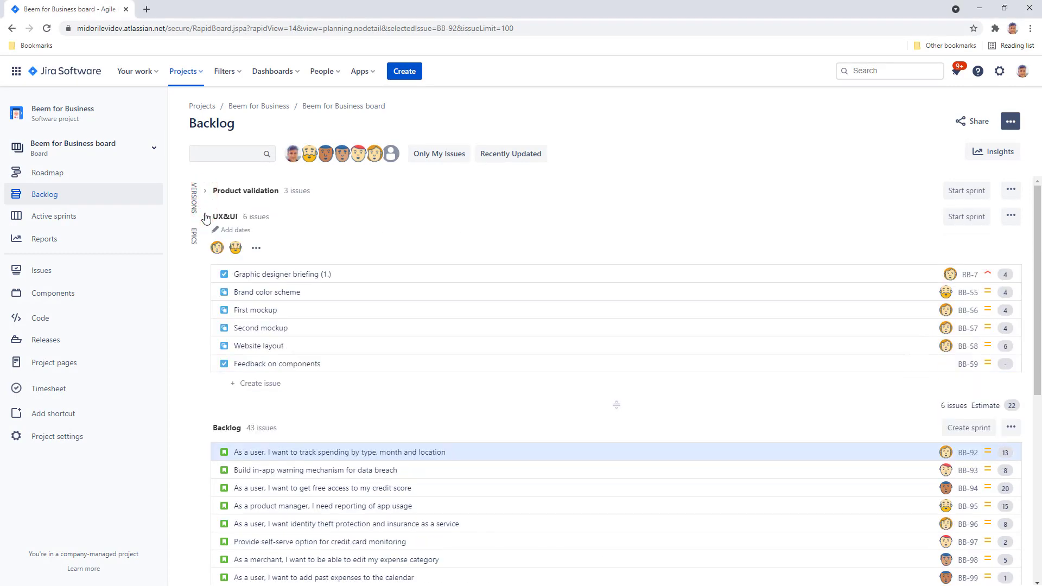
left_click(205, 217)
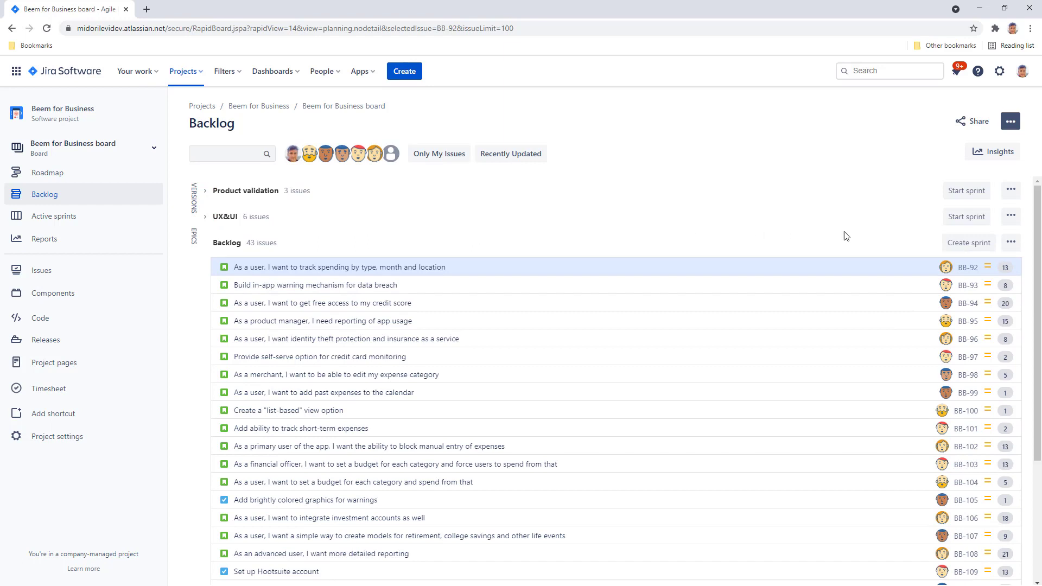
left_click(1009, 191)
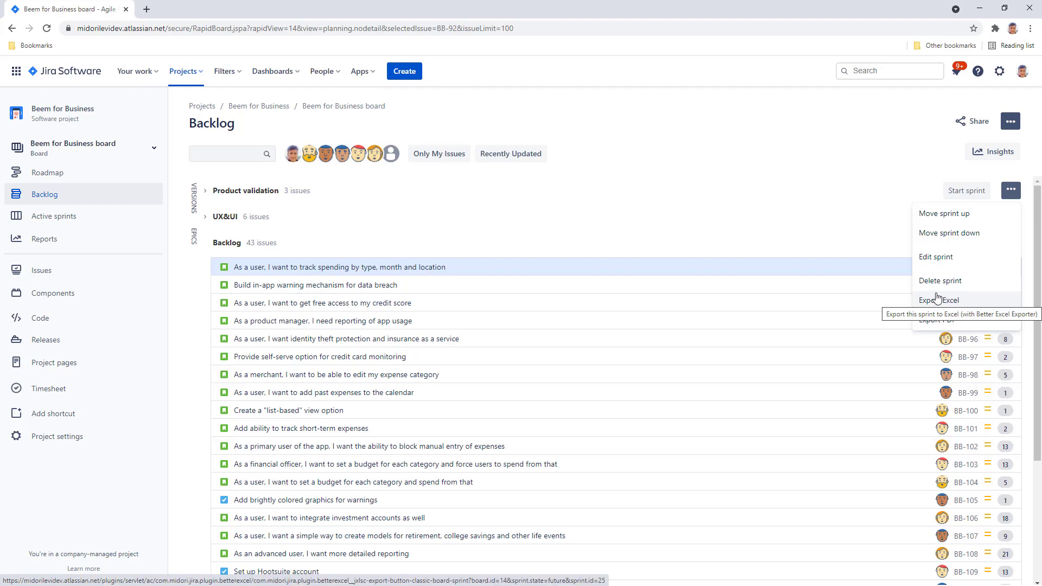
left_click(843, 225)
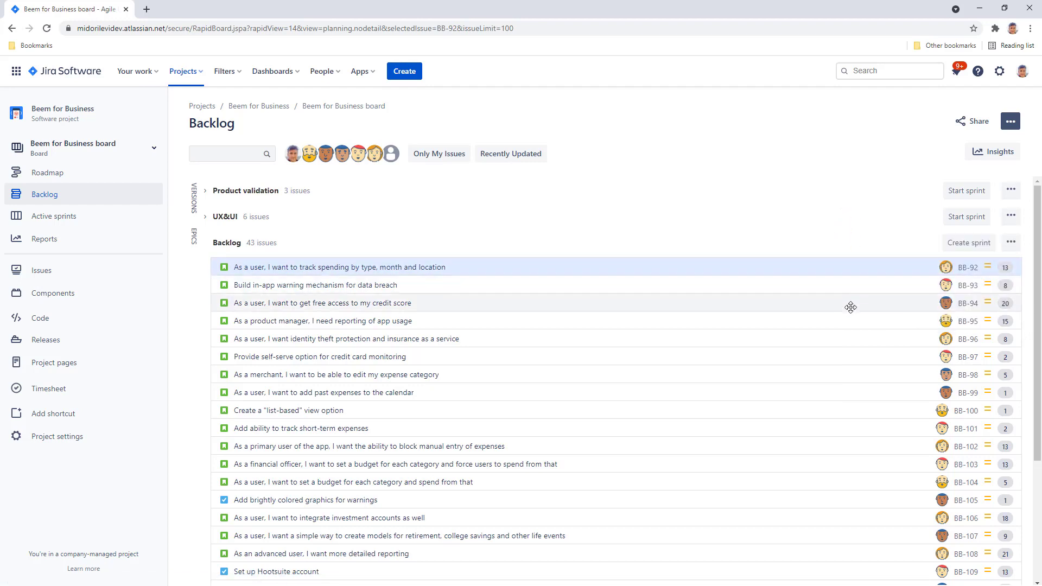
- Export the board's backlog using the Excel (Current fields) template and open the downloaded spreadsheet in Excel
left_click(1010, 124)
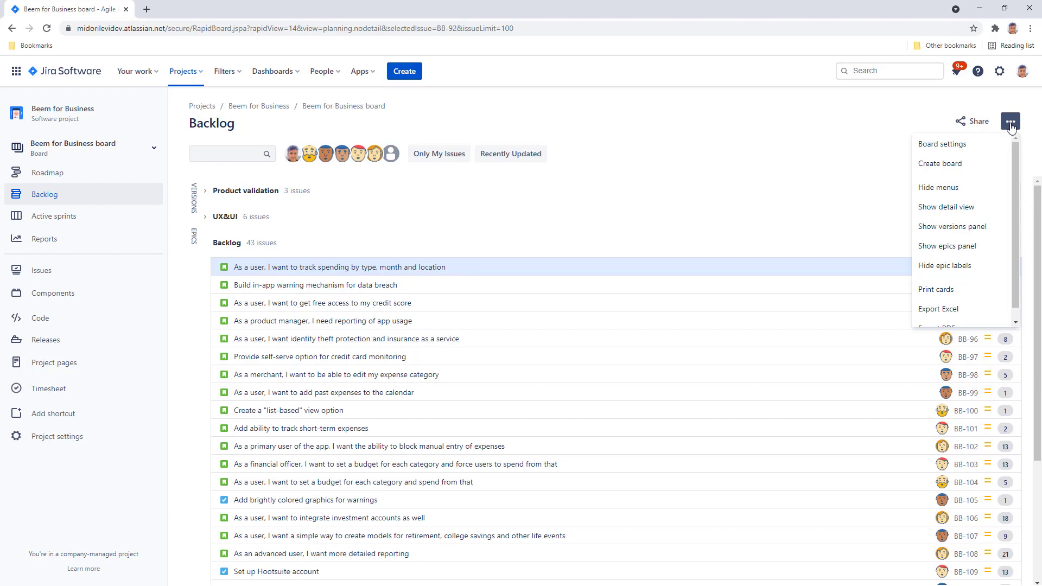
left_click(953, 309)
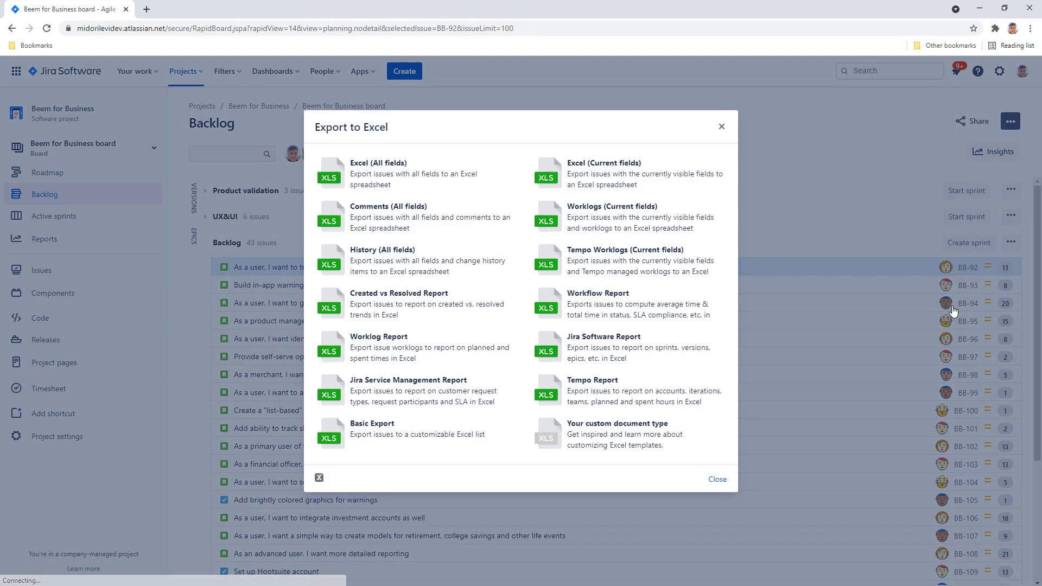
left_click(604, 174)
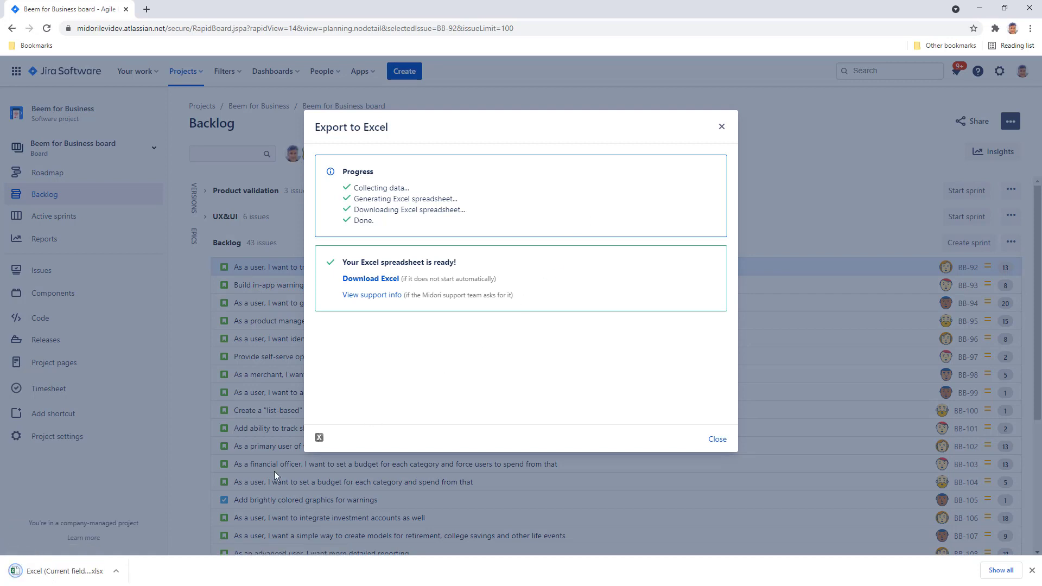
left_click(64, 574)
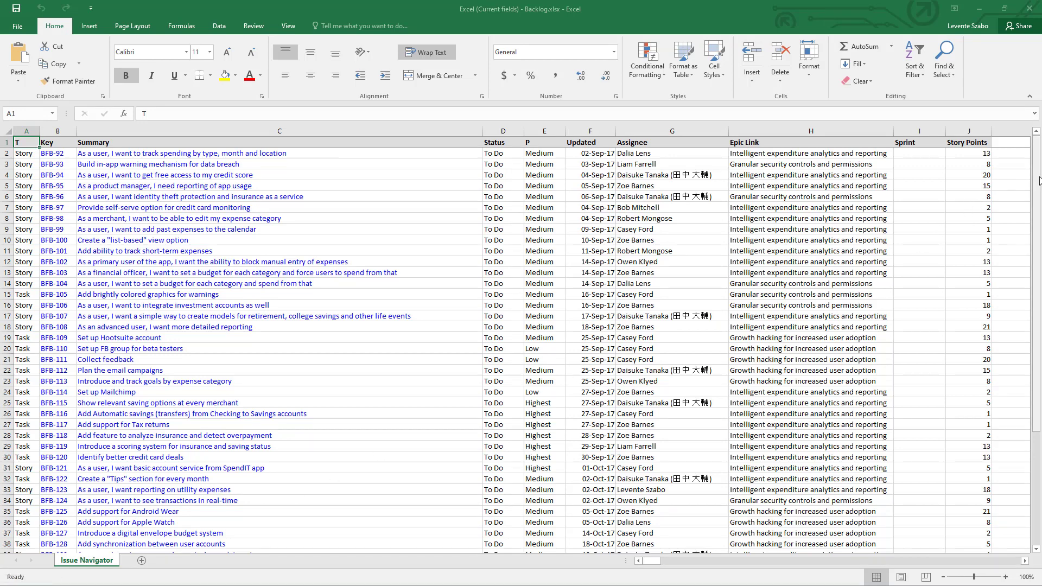
- Inspect the formulas below the last backlog issue in the Story Points and Key columns, leaving them unchanged
left_click_drag(1038, 181, 1039, 285)
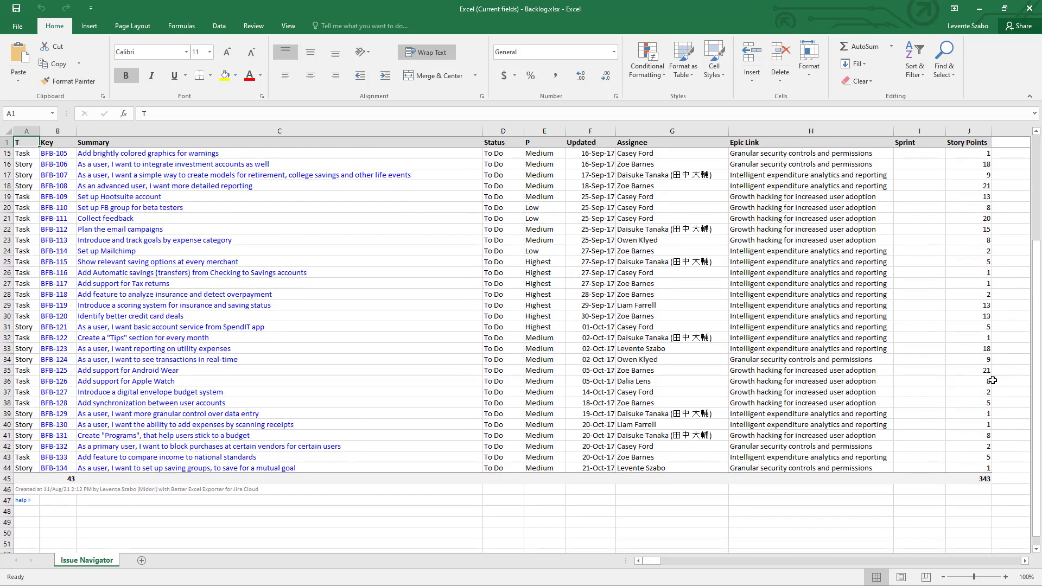
double_click(982, 480)
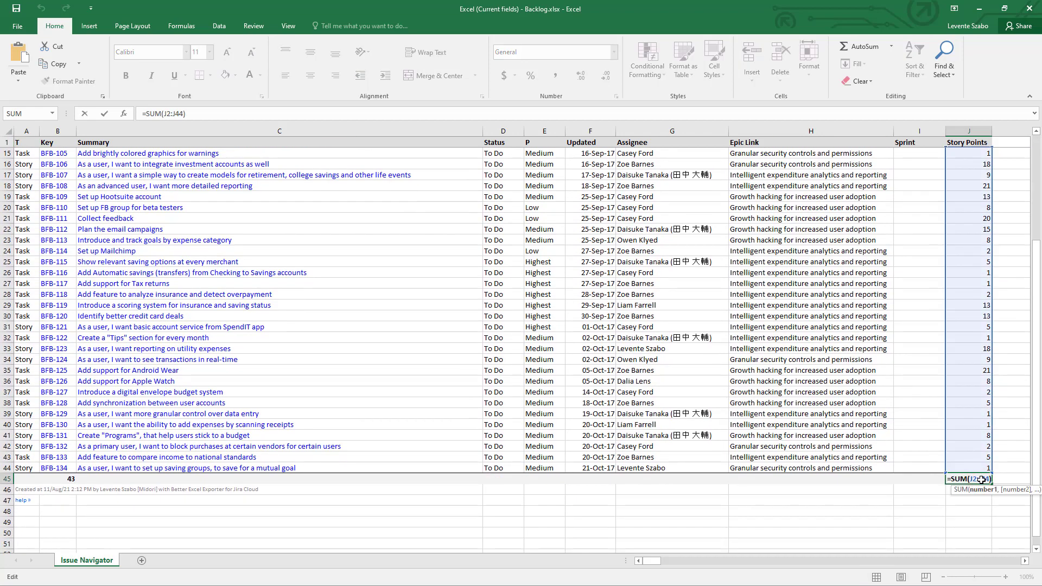
double_click(65, 482)
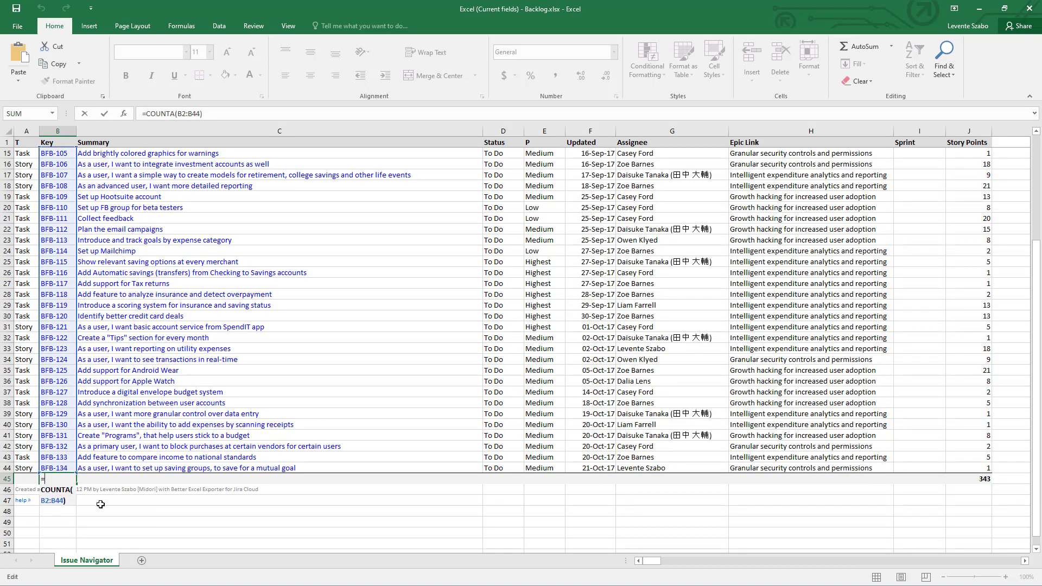
key("Escape")
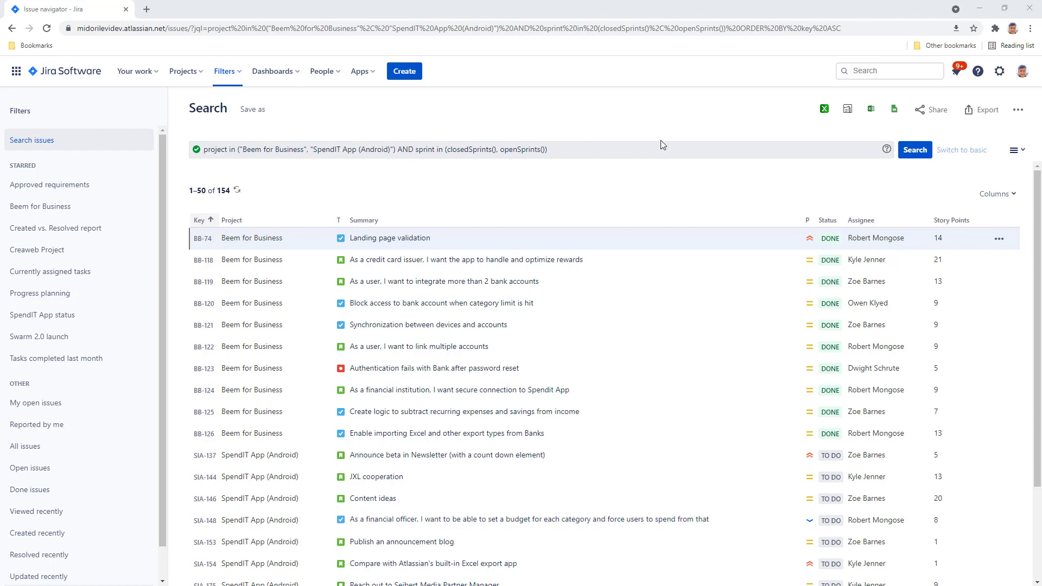
- Export the Jira search results for closed and open sprints using the Jira Software Report template and open the downloaded workbook in Excel
left_click(827, 110)
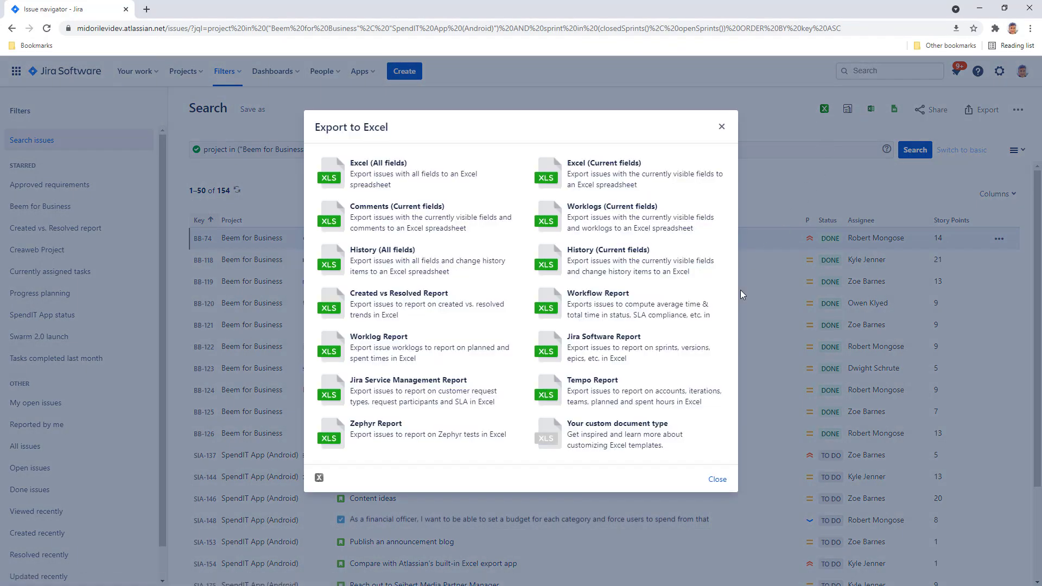
left_click(634, 343)
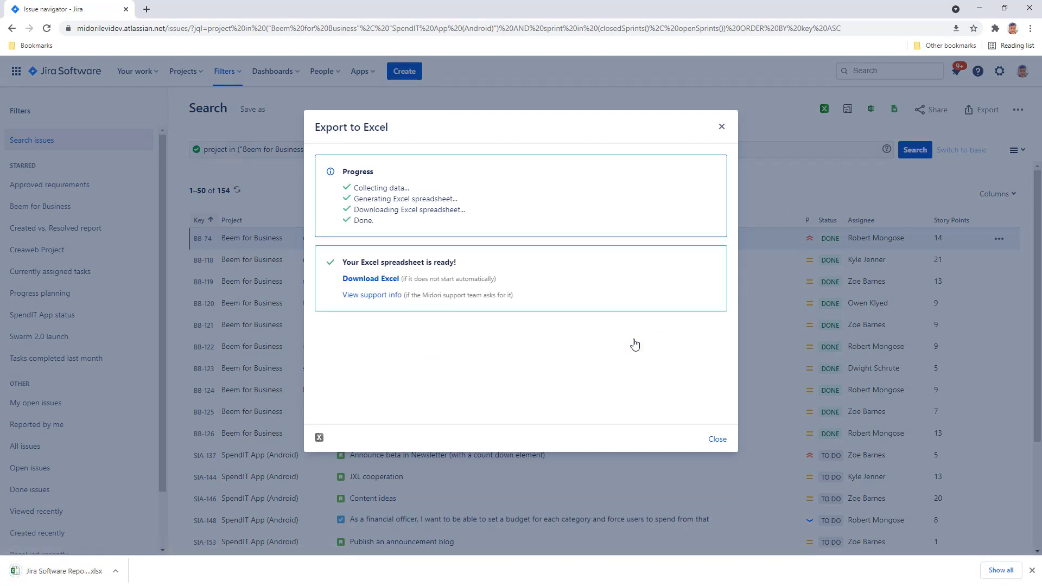
left_click(66, 570)
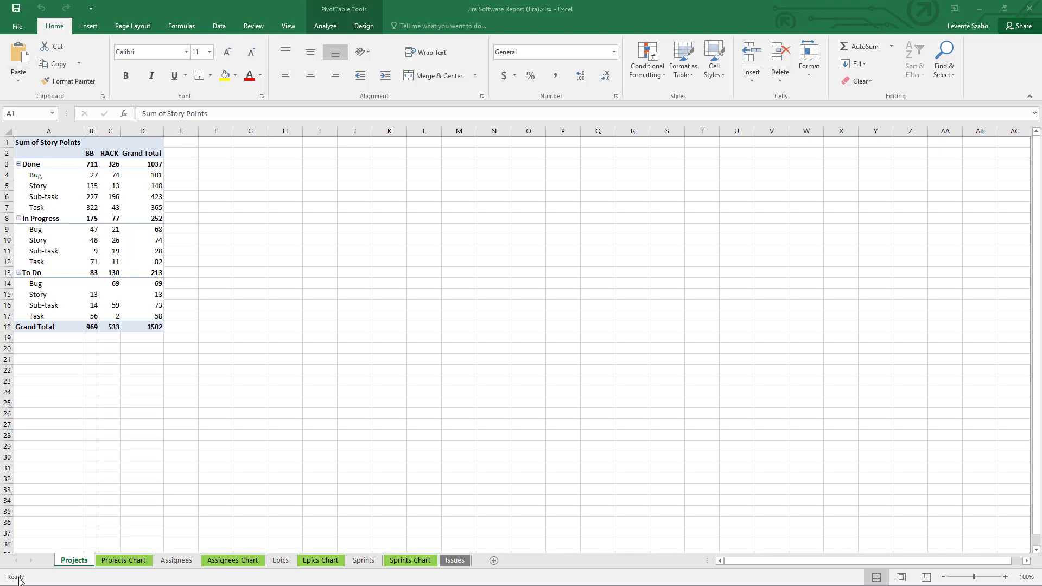
- Review the report's projects chart, the assignee, epic and sprint sheets with their charts, and the Issues sheet down to its last row
left_click(129, 563)
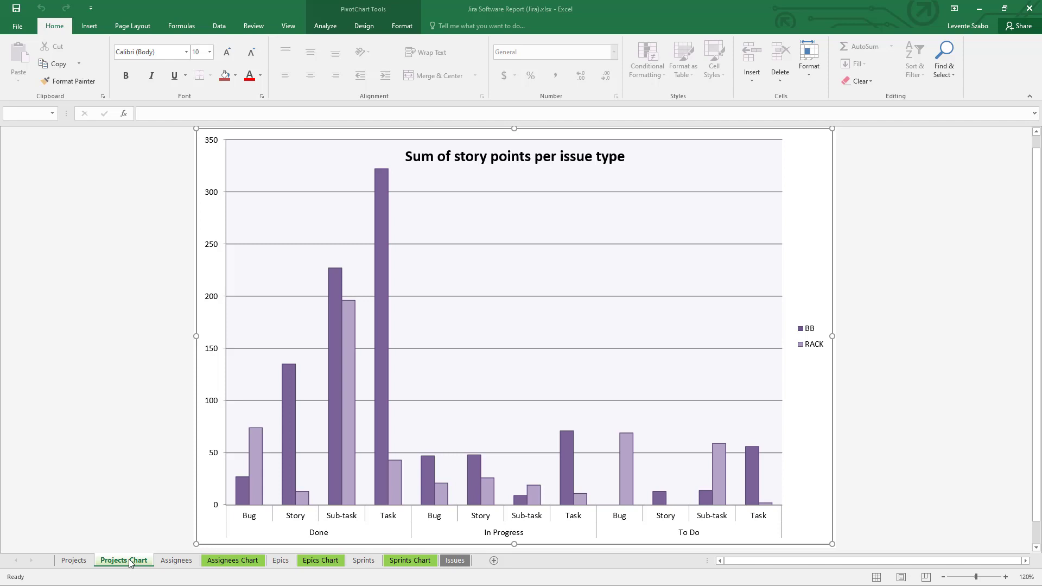
left_click(175, 562)
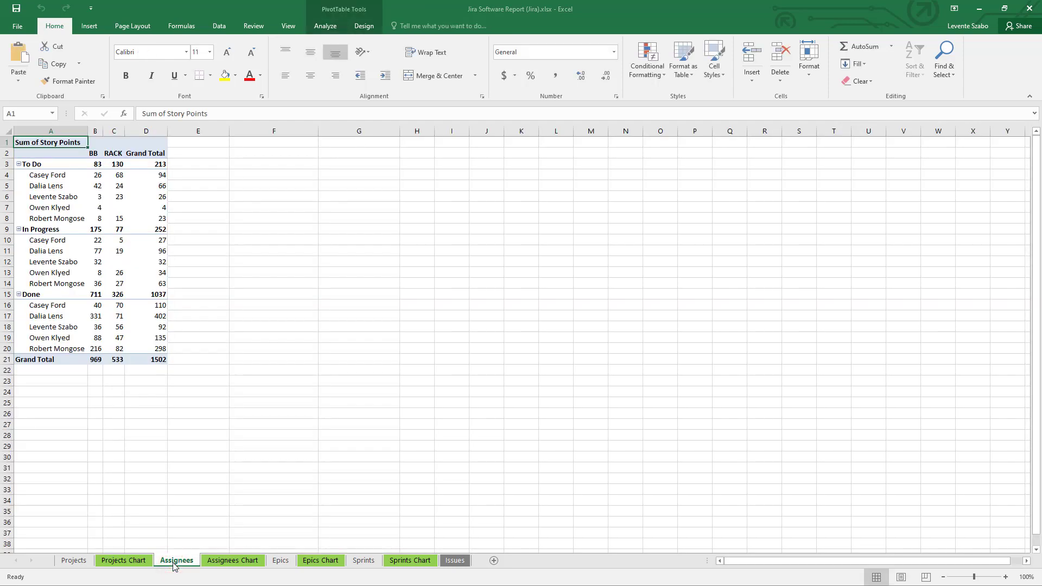
left_click(238, 562)
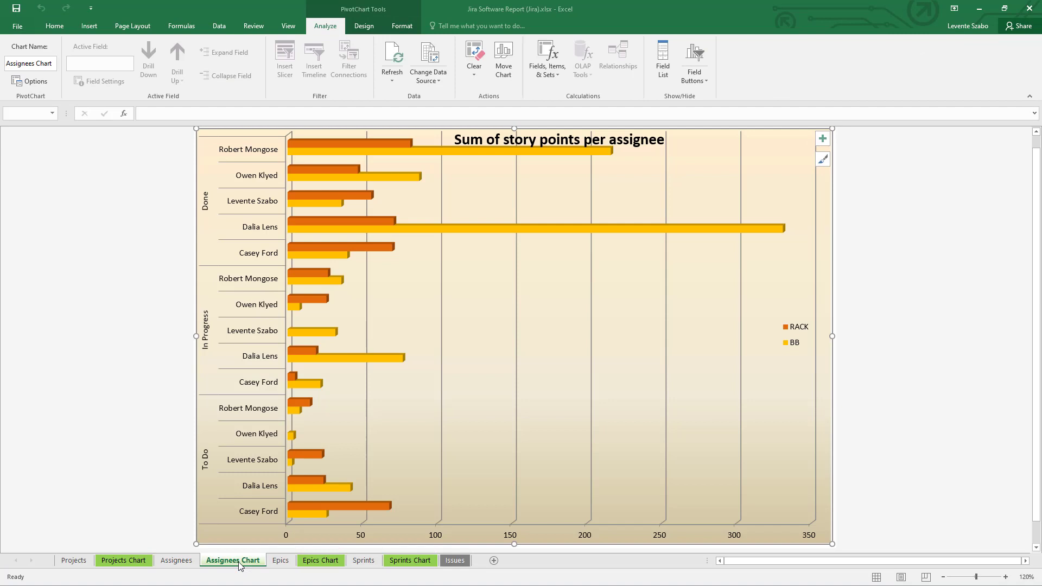
left_click(280, 562)
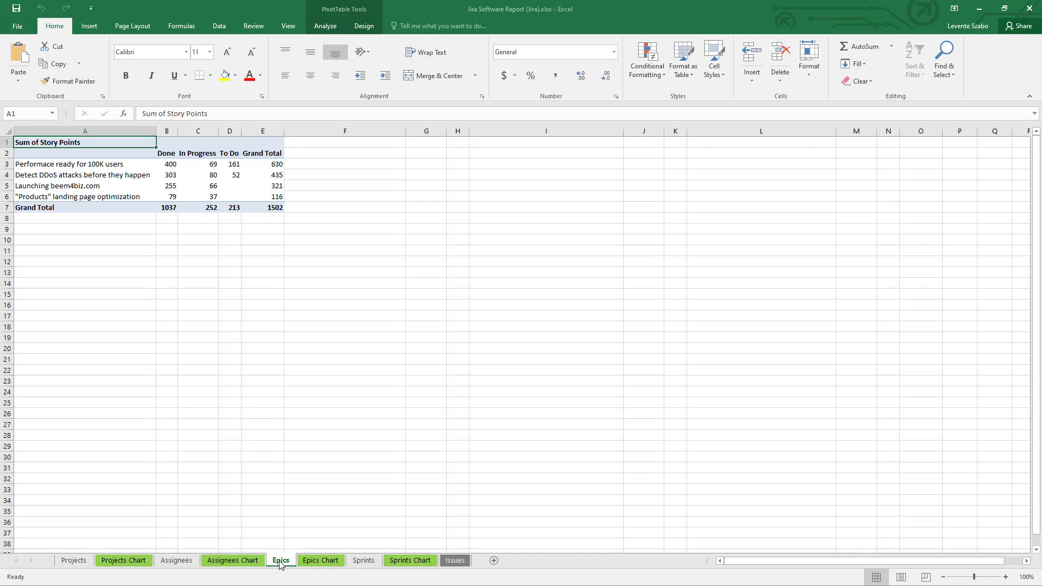
left_click(315, 562)
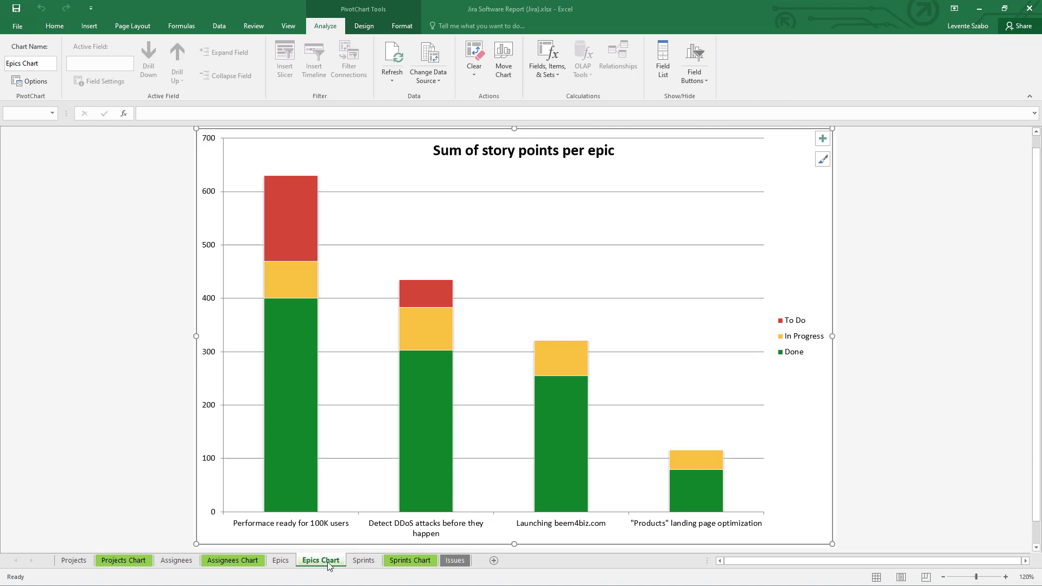
left_click(364, 562)
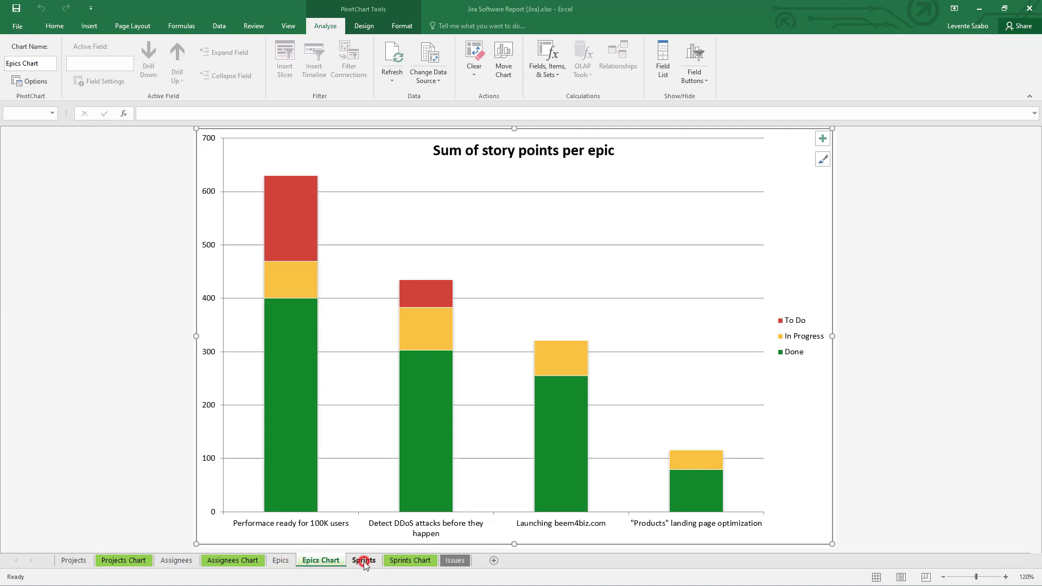
left_click(412, 562)
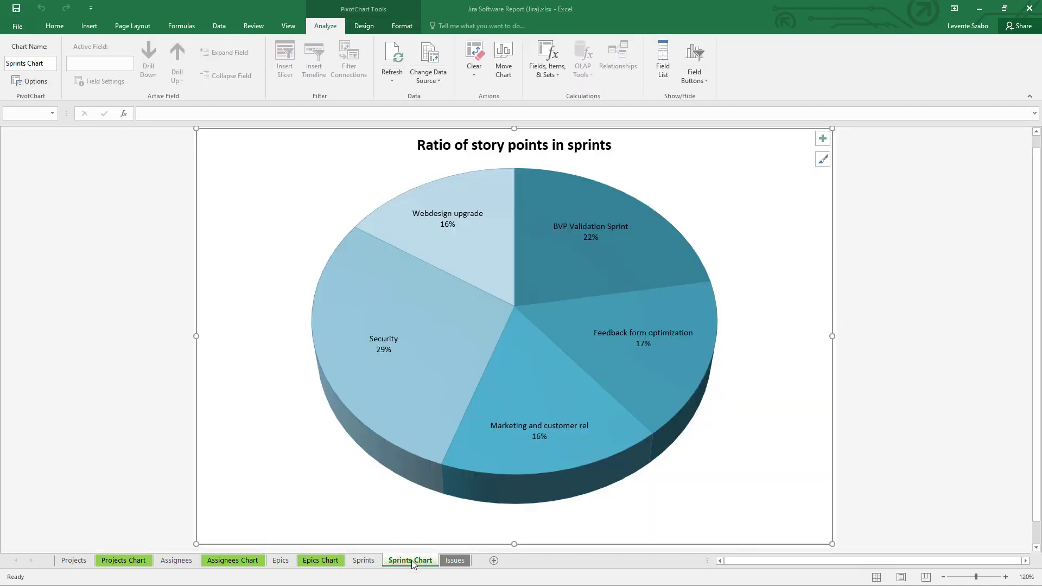
left_click(454, 562)
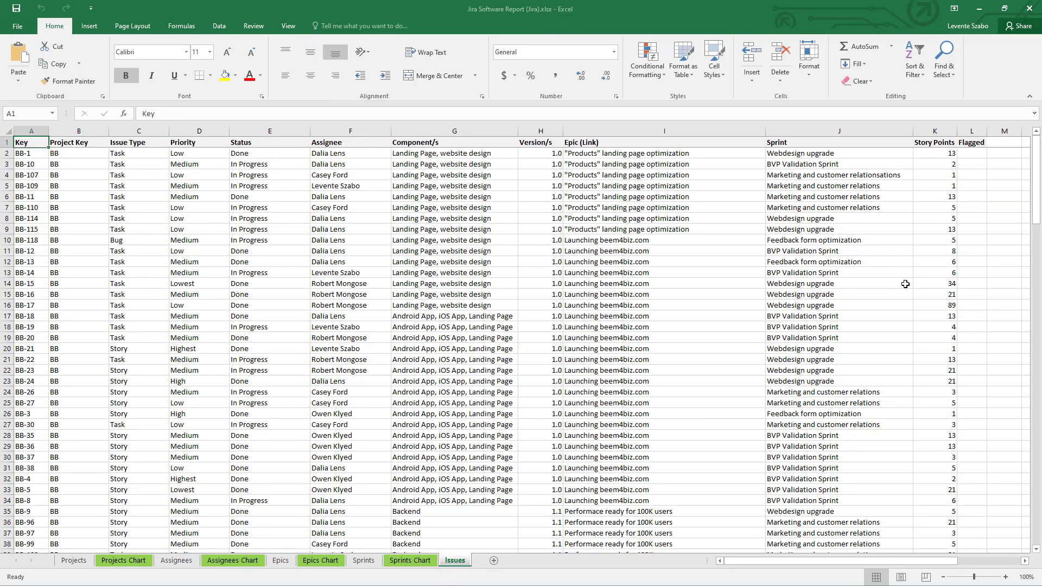
left_click_drag(1037, 198, 1037, 493)
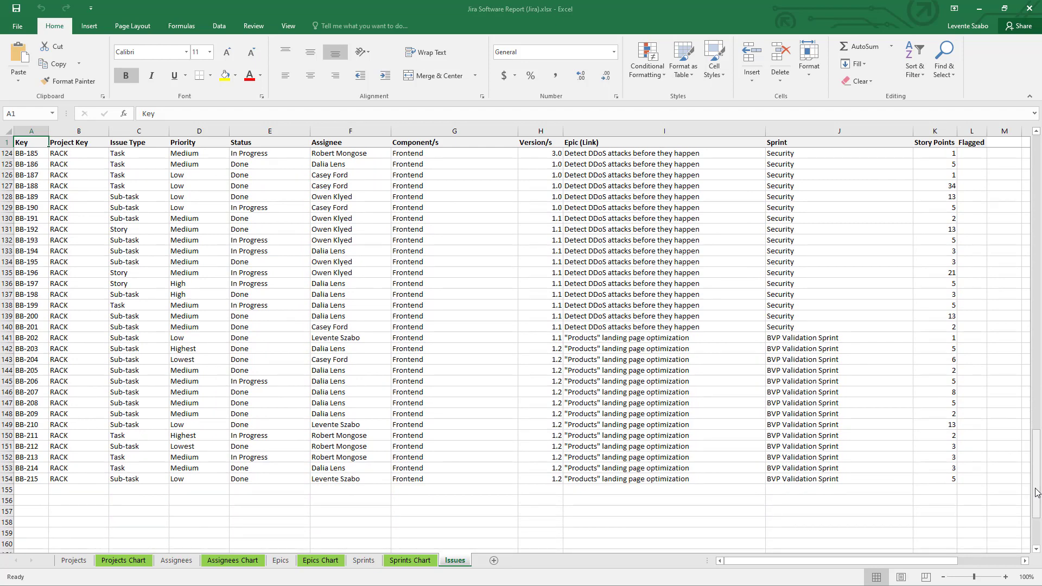